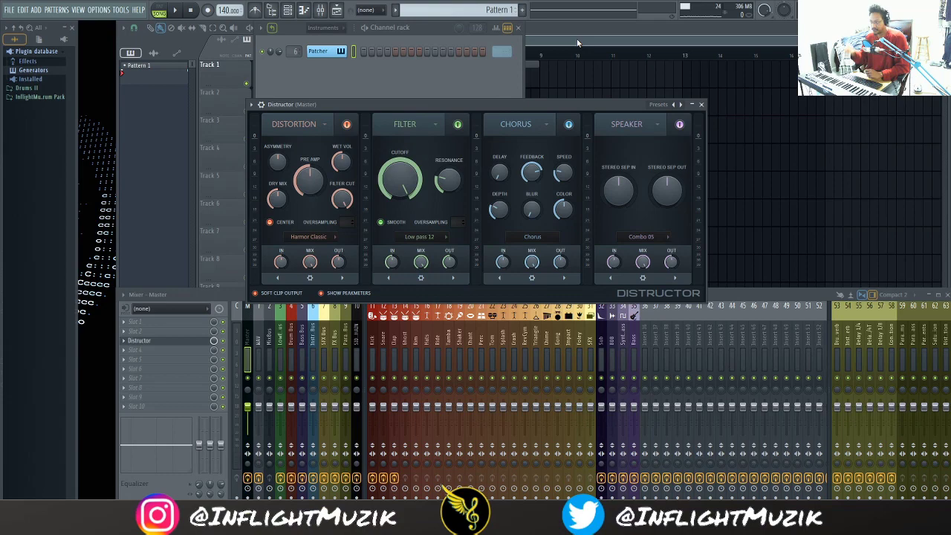
- Reorder Distructor's modules to run Filter, Chorus, Distortion, then Speaker
{"action": "left_click", "coordinate": [342, 277]}
{"action": "left_click", "coordinate": [453, 277]}
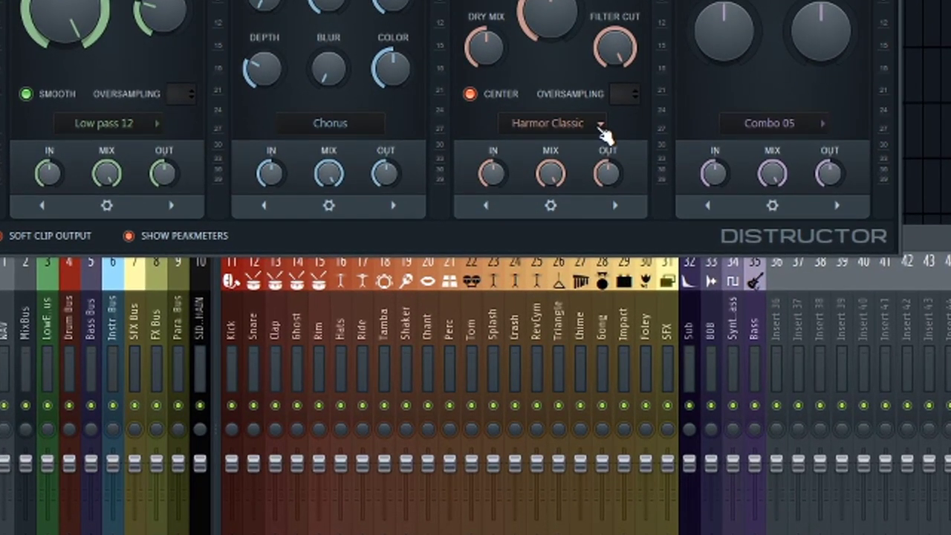
{"action": "left_click", "coordinate": [598, 125]}
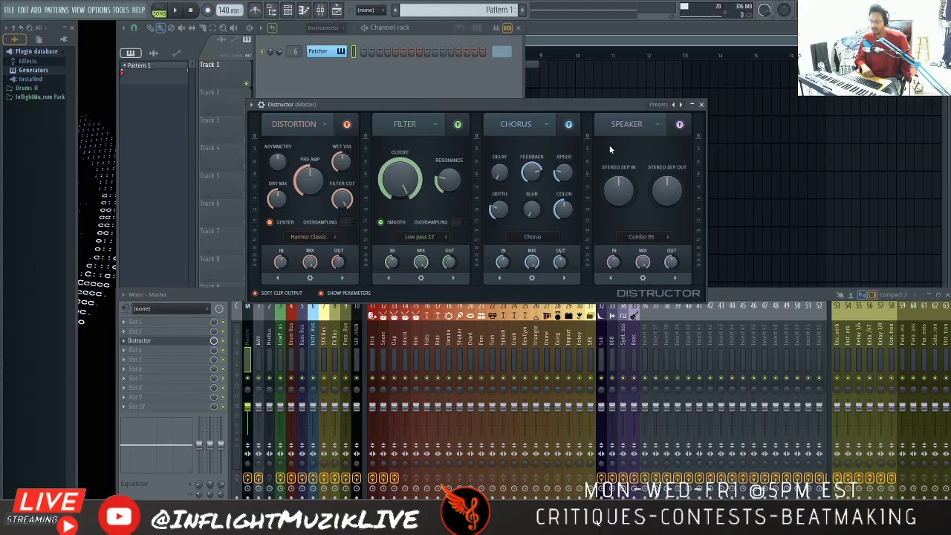
{"action": "left_click", "coordinate": [344, 279]}
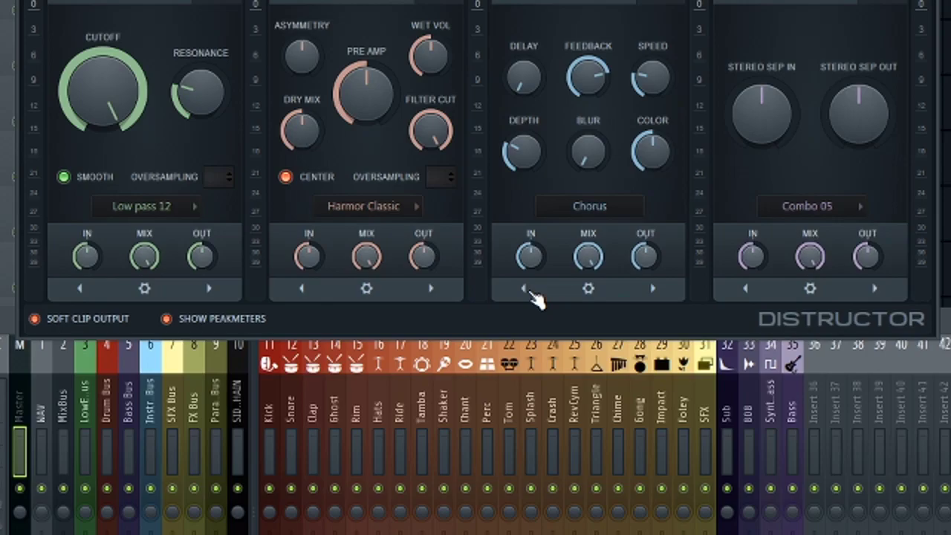
{"action": "left_click", "coordinate": [500, 278]}
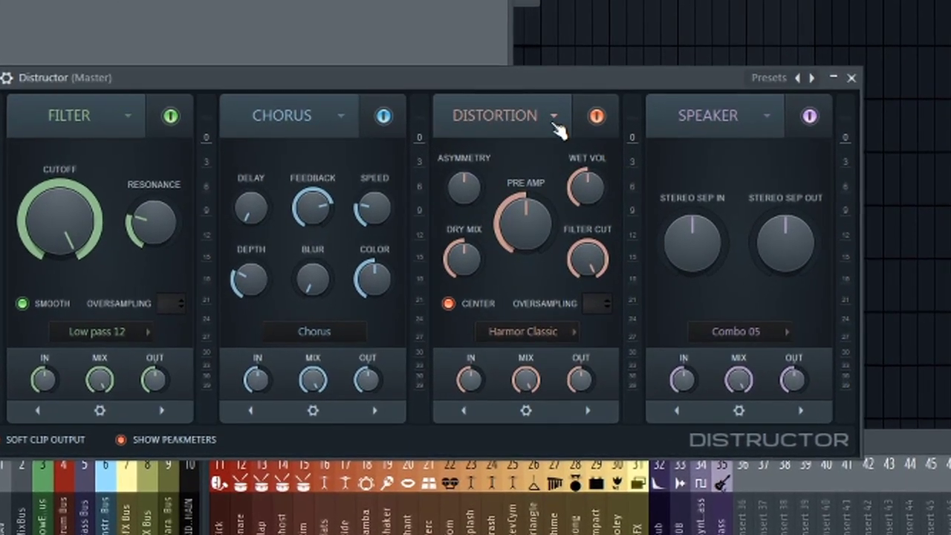
- Keep the Distortion slot as Distortion, then bypass it and switch it back on
{"action": "left_click", "coordinate": [555, 117]}
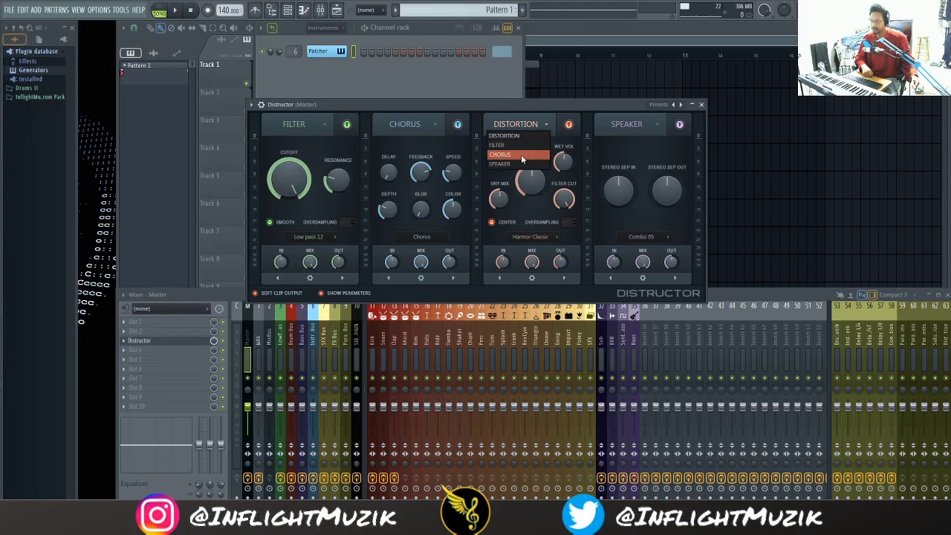
{"action": "left_click", "coordinate": [519, 136]}
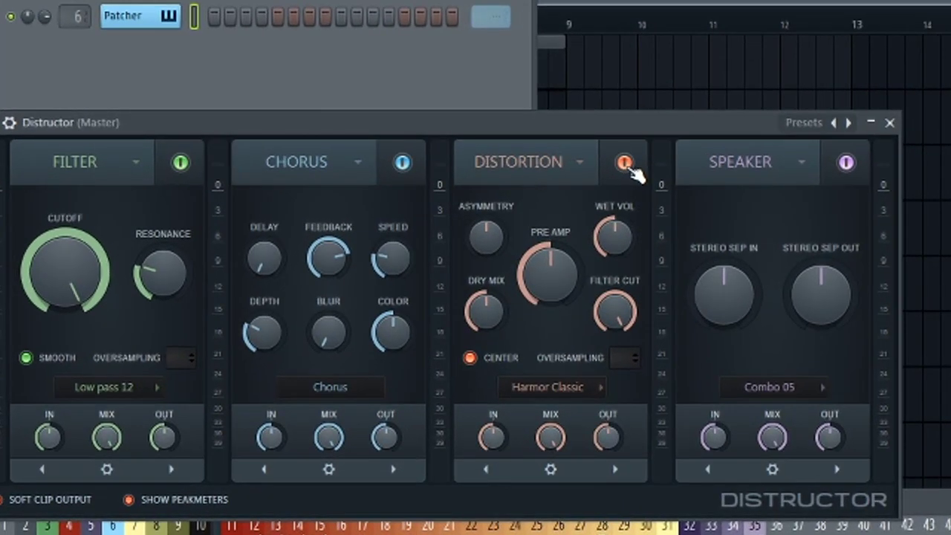
{"action": "left_click", "coordinate": [569, 125]}
{"action": "left_click", "coordinate": [624, 164]}
{"action": "left_click", "coordinate": [547, 386]}
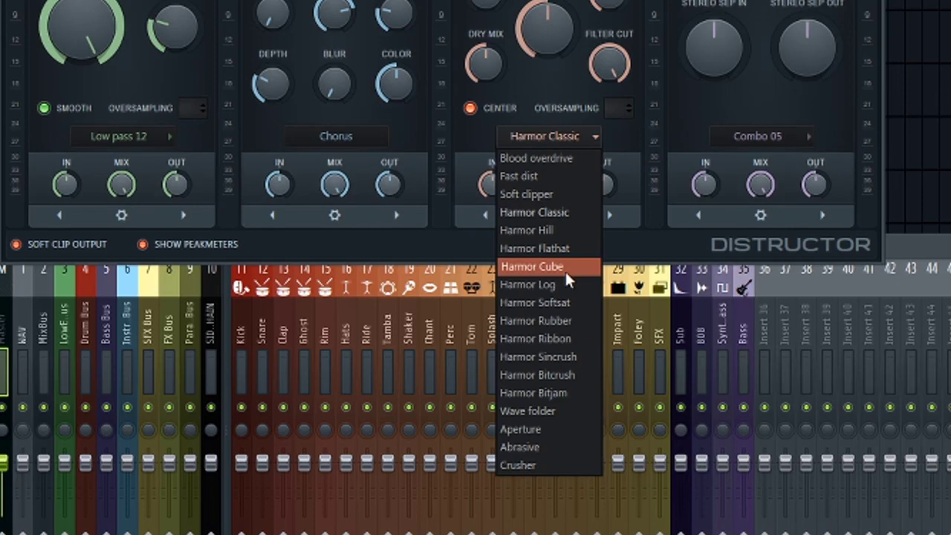
- Dismiss the distortion algorithm list with Escape, leaving Harmor Classic selected
{"action": "key", "text": "Escape"}
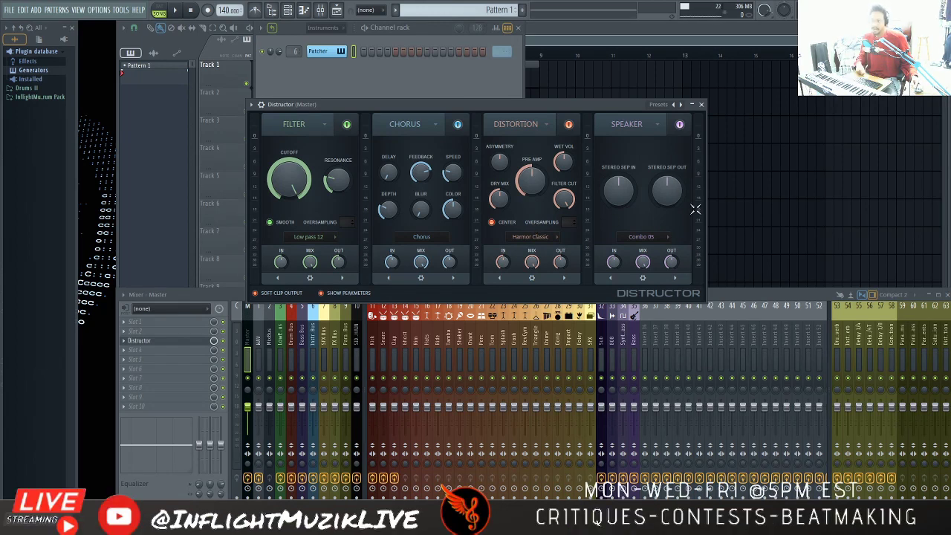
{"action": "left_click", "coordinate": [643, 237]}
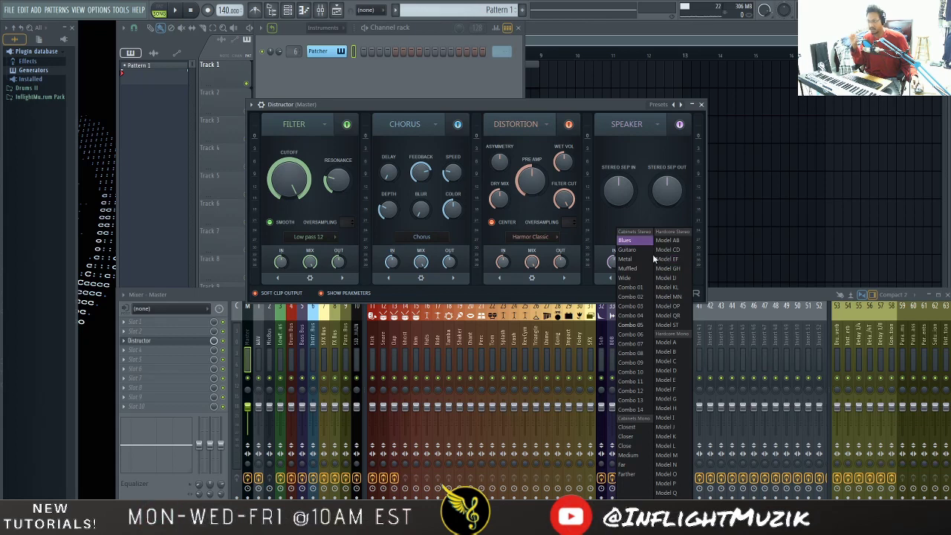
{"action": "left_click", "coordinate": [612, 224]}
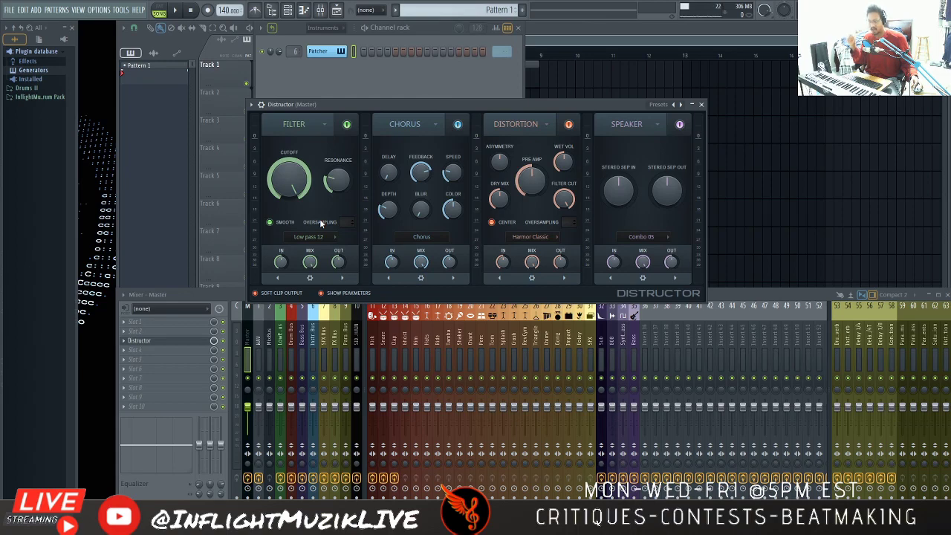
{"action": "left_click", "coordinate": [311, 237]}
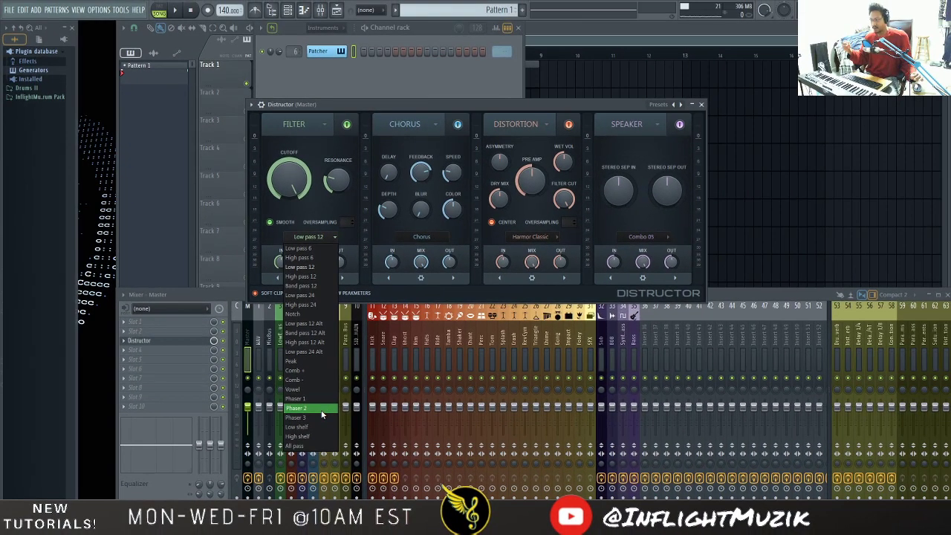
{"action": "left_click", "coordinate": [564, 109]}
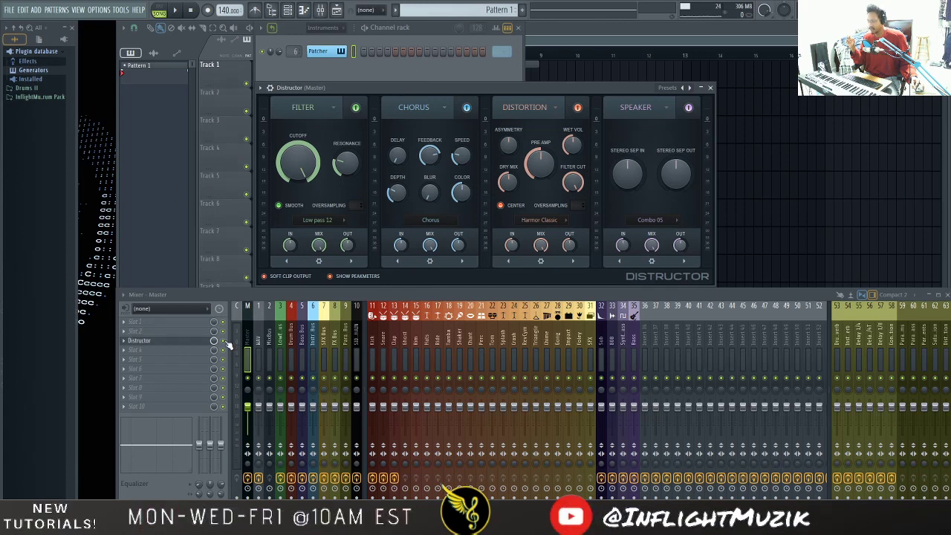
- Load Fruity Love Philter into a Master effect slot and choose its Mango low pass filter
{"action": "left_click", "coordinate": [123, 339]}
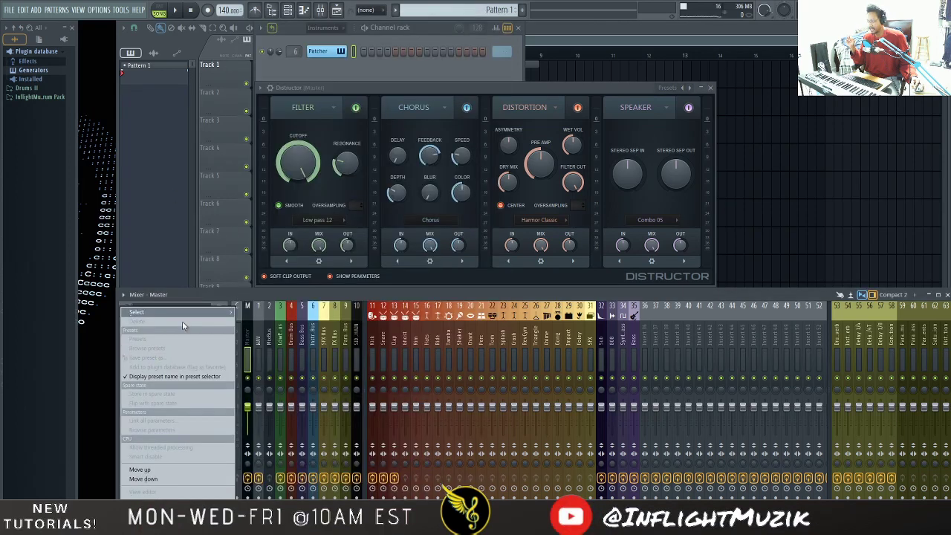
{"action": "mouse_move", "coordinate": [178, 313]}
{"action": "left_click", "coordinate": [279, 408]}
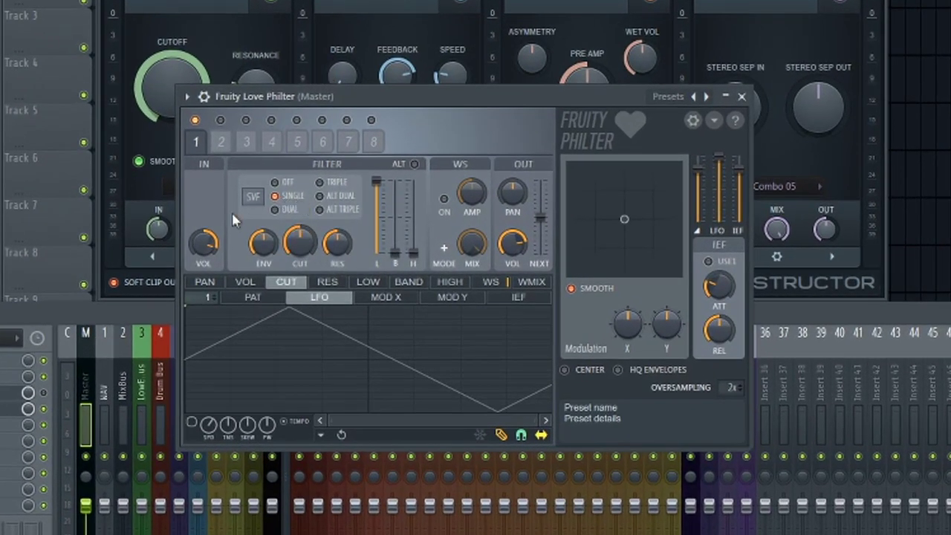
{"action": "left_click", "coordinate": [264, 193]}
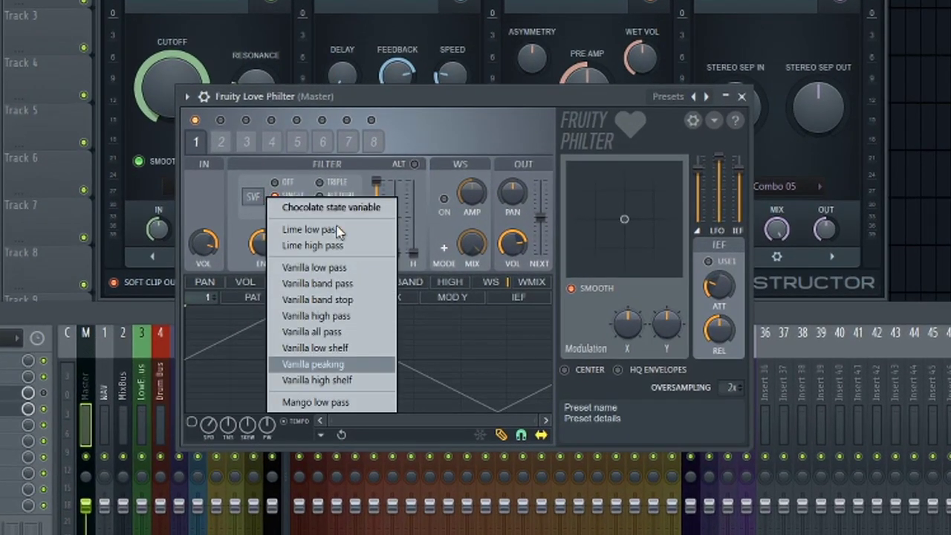
{"action": "left_click", "coordinate": [315, 405]}
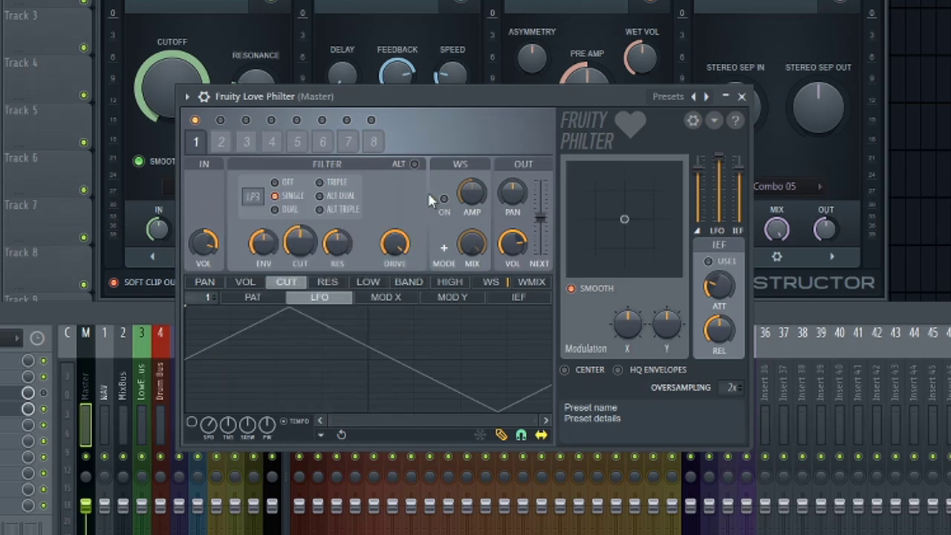
- Compare Distructor's filter type list against Love Philter's, then return to Love Philter
{"action": "left_click_drag", "start_coordinate": [435, 102], "coordinate": [483, 114]}
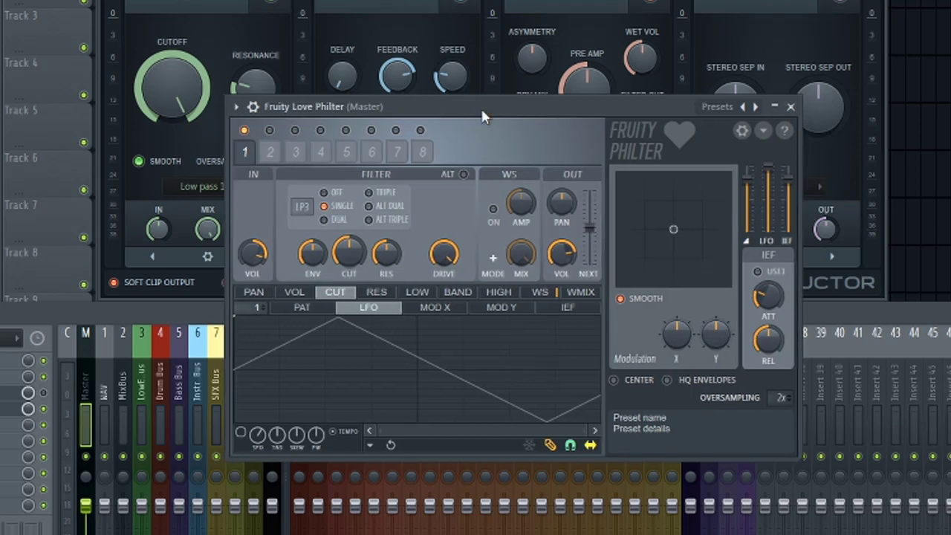
{"action": "left_click", "coordinate": [367, 55]}
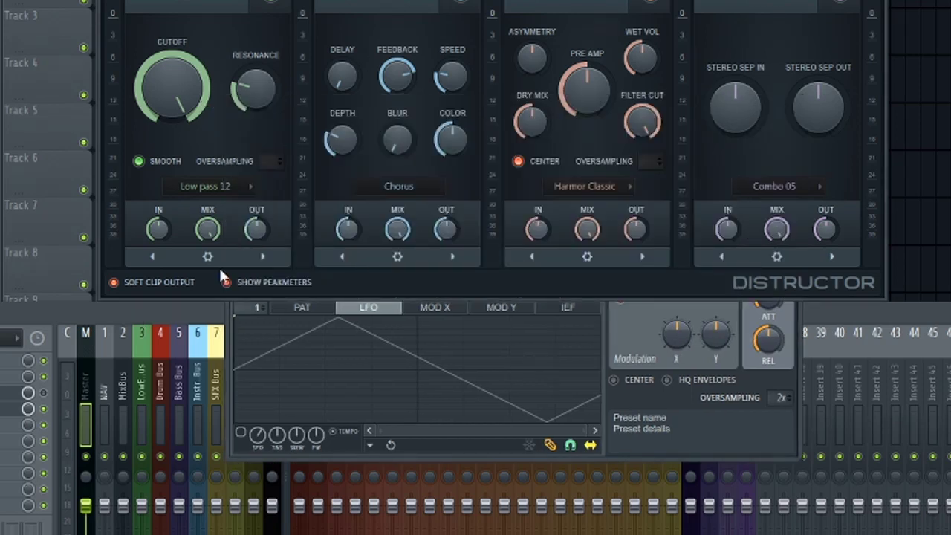
{"action": "left_click", "coordinate": [208, 186]}
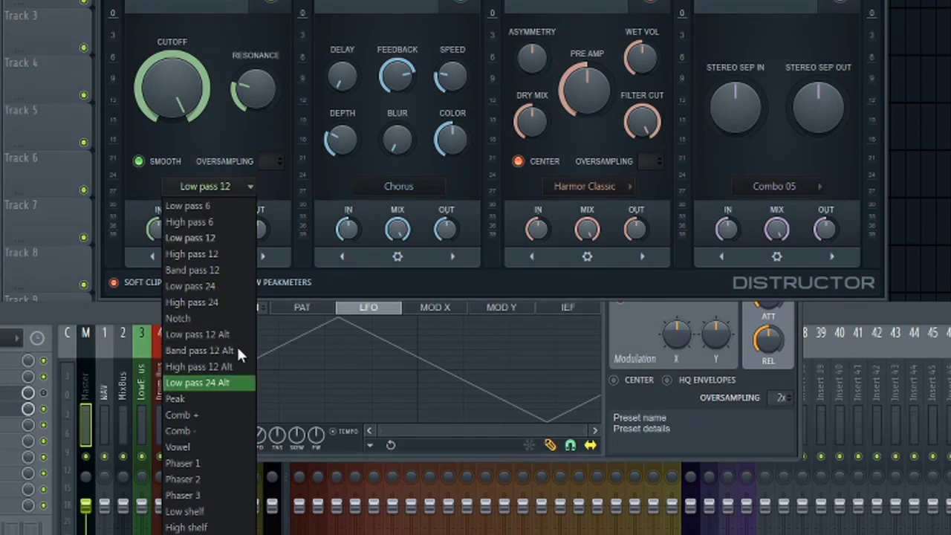
{"action": "left_click", "coordinate": [228, 387]}
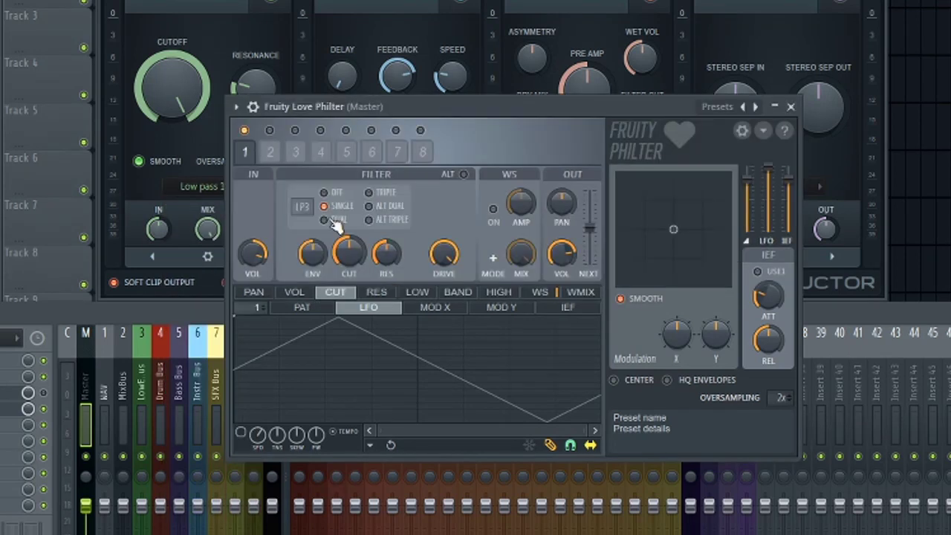
- Try other Love Philter filter types, then settle on Mango low pass (LP3)
{"action": "left_click", "coordinate": [295, 209]}
{"action": "left_click", "coordinate": [327, 241]}
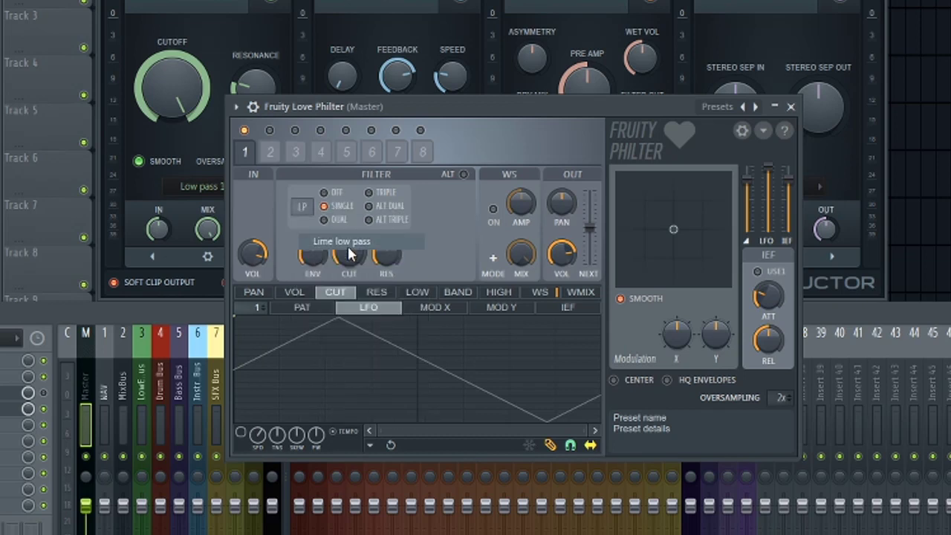
{"action": "left_click", "coordinate": [307, 209]}
{"action": "left_click", "coordinate": [309, 208]}
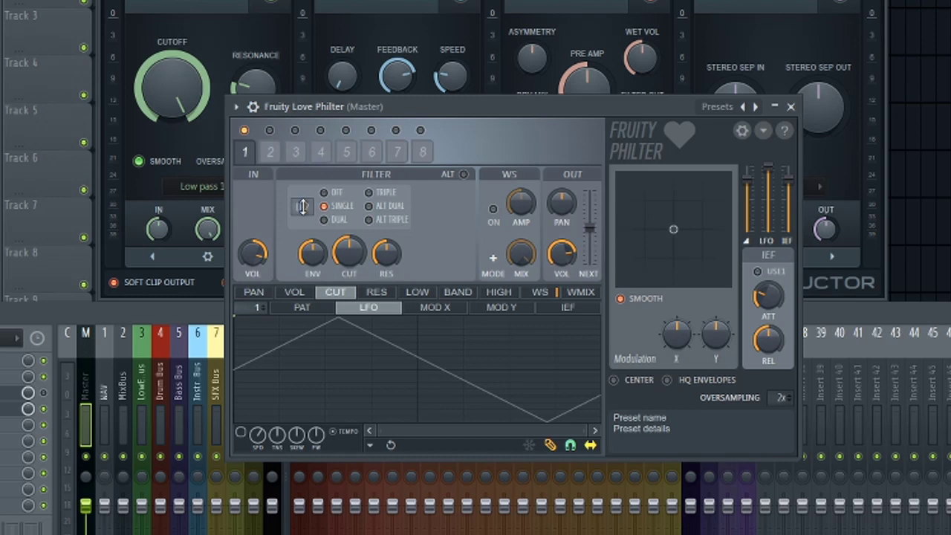
{"action": "left_click", "coordinate": [308, 207]}
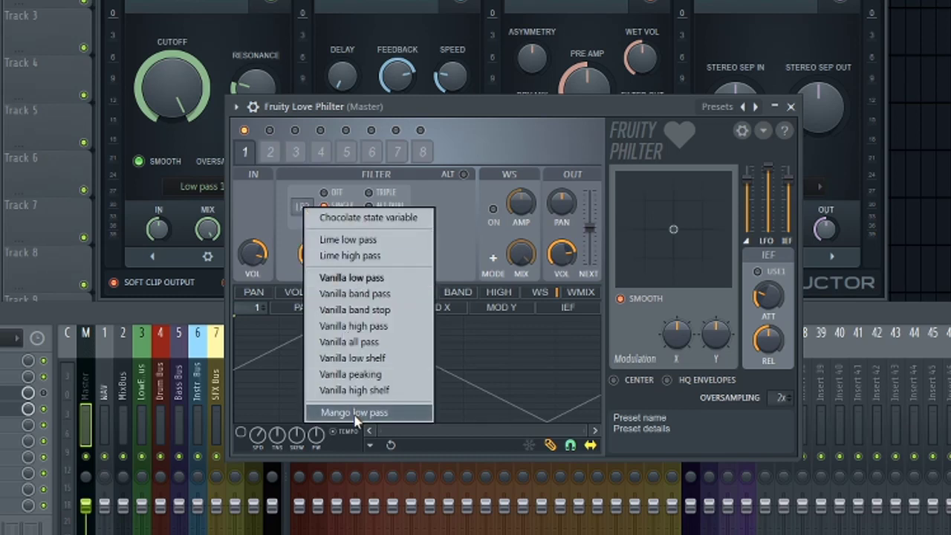
{"action": "left_click", "coordinate": [355, 414]}
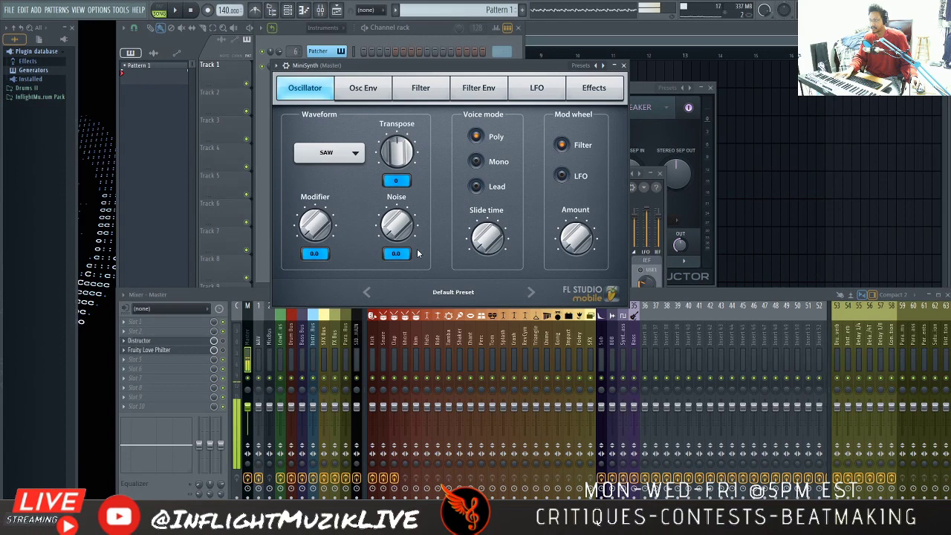
- Bring the mixer, MiniSynth and Love Philter windows forward in turn
{"action": "left_click", "coordinate": [228, 354]}
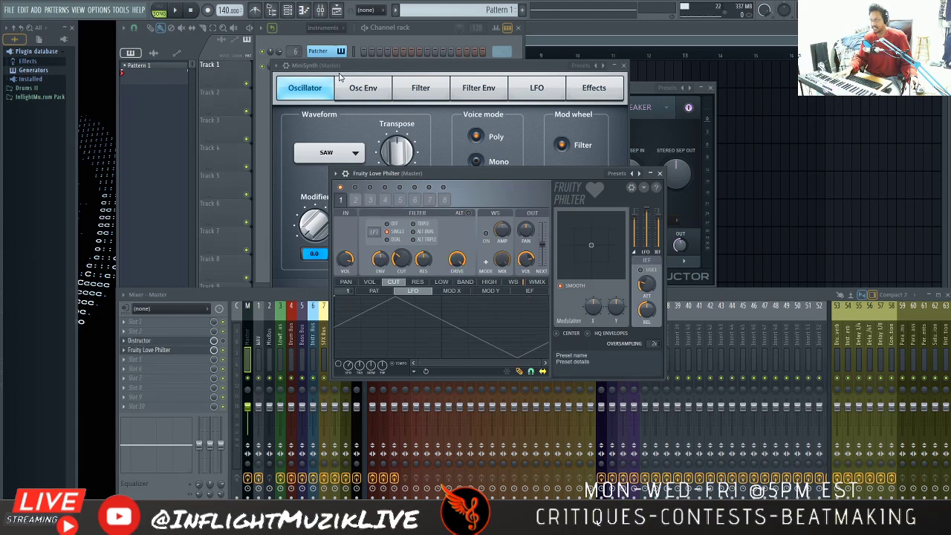
{"action": "left_click", "coordinate": [451, 138]}
{"action": "left_click", "coordinate": [426, 317]}
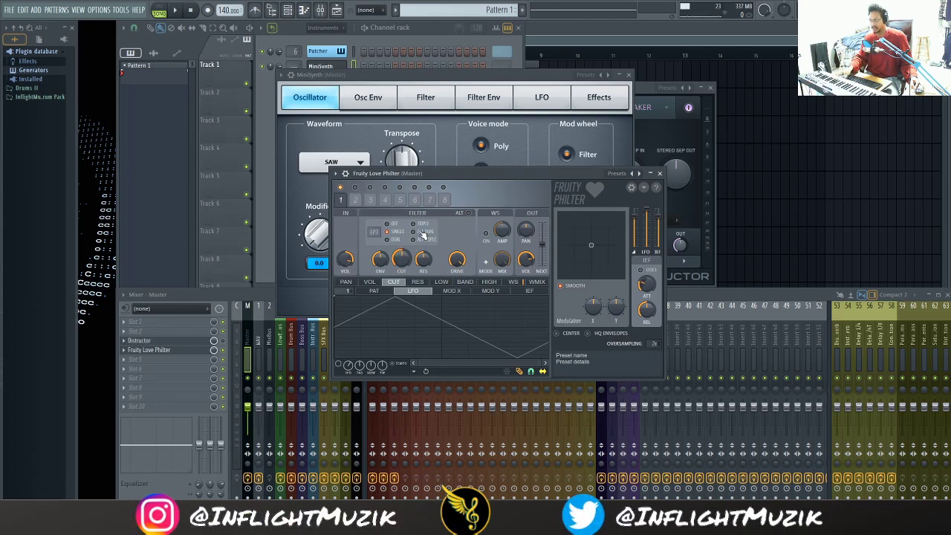
{"action": "left_click", "coordinate": [227, 357]}
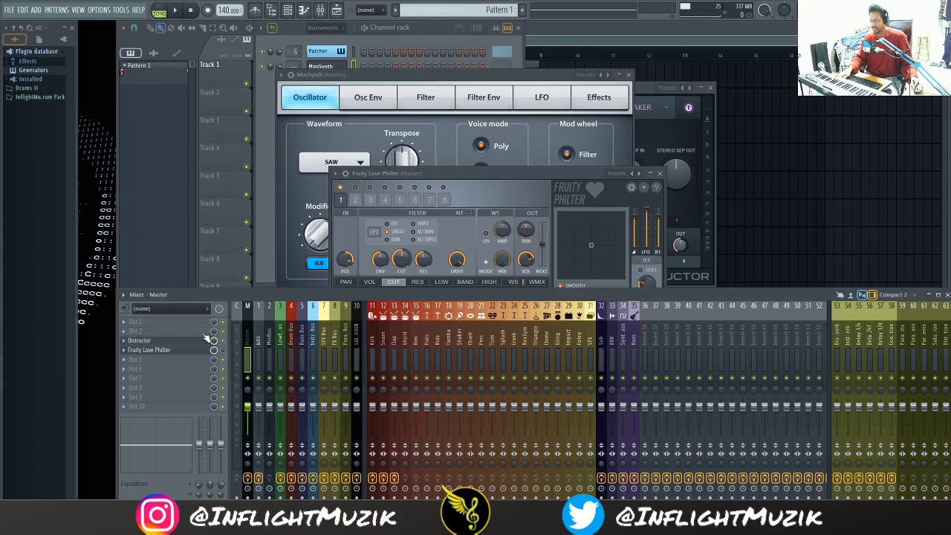
- Reopen Distructor from the Master effects and set its filter cutoff to about half
{"action": "left_click", "coordinate": [141, 341]}
{"action": "left_click_drag", "start_coordinate": [307, 165], "coordinate": [307, 195]}
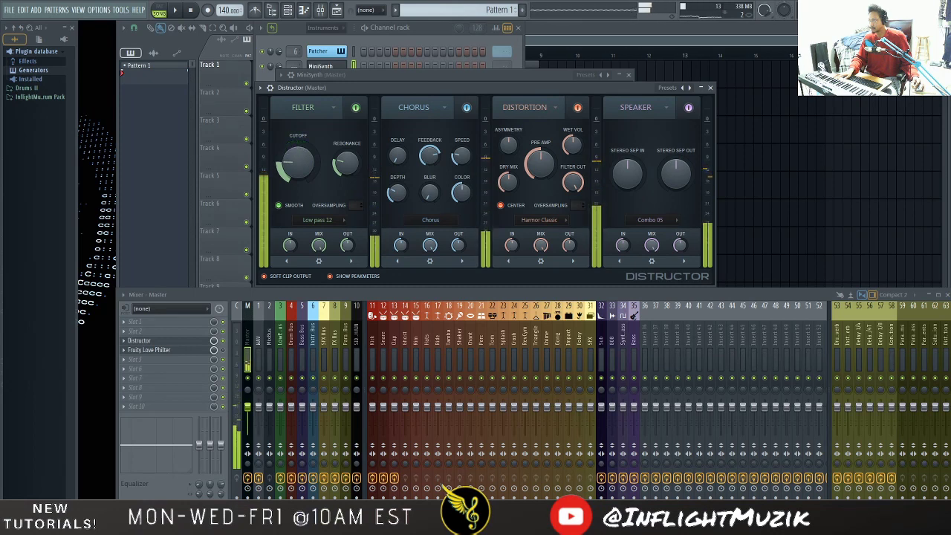
{"action": "left_click_drag", "start_coordinate": [307, 194], "coordinate": [307, 159]}
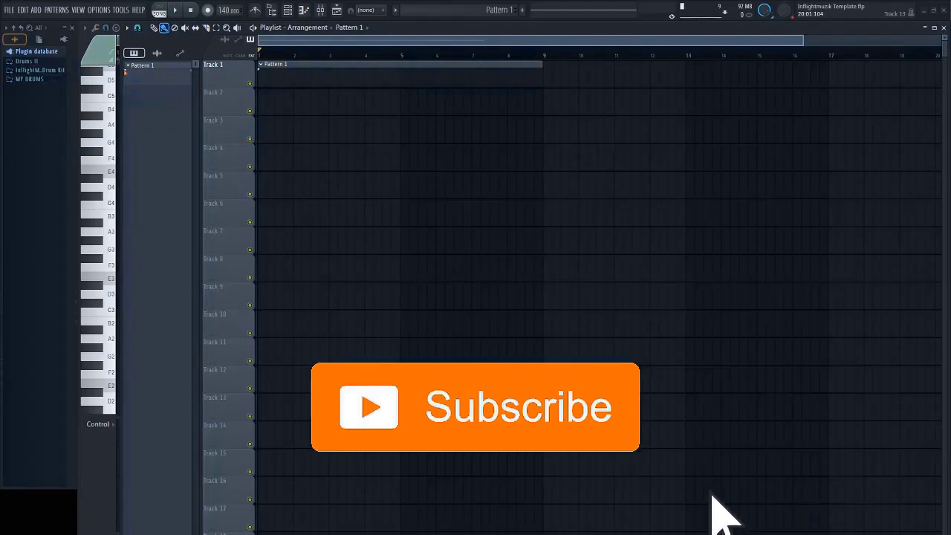